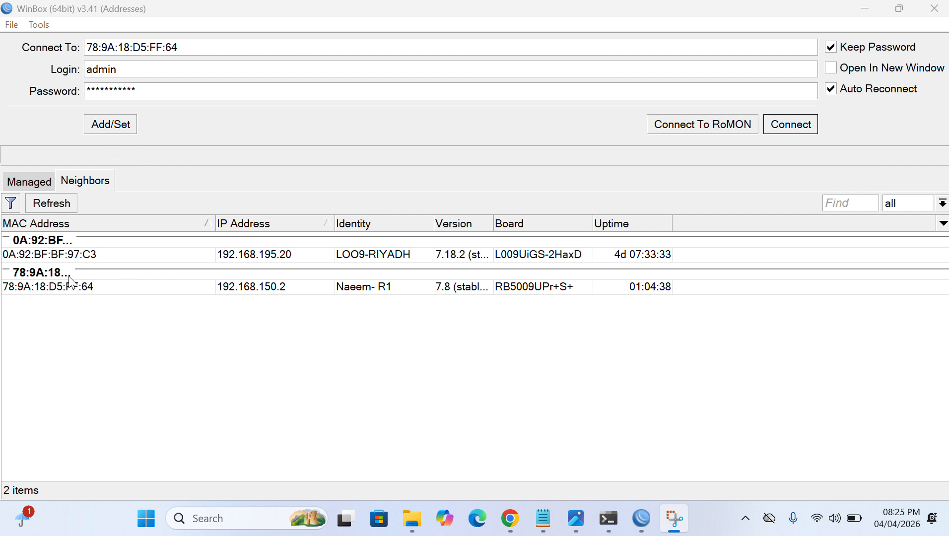
Try to connect to the RB5009UPr+S+ neighbor as admin with the password field left blank
{"action": "left_click", "coordinate": [57, 286]}
{"action": "left_click", "coordinate": [62, 257]}
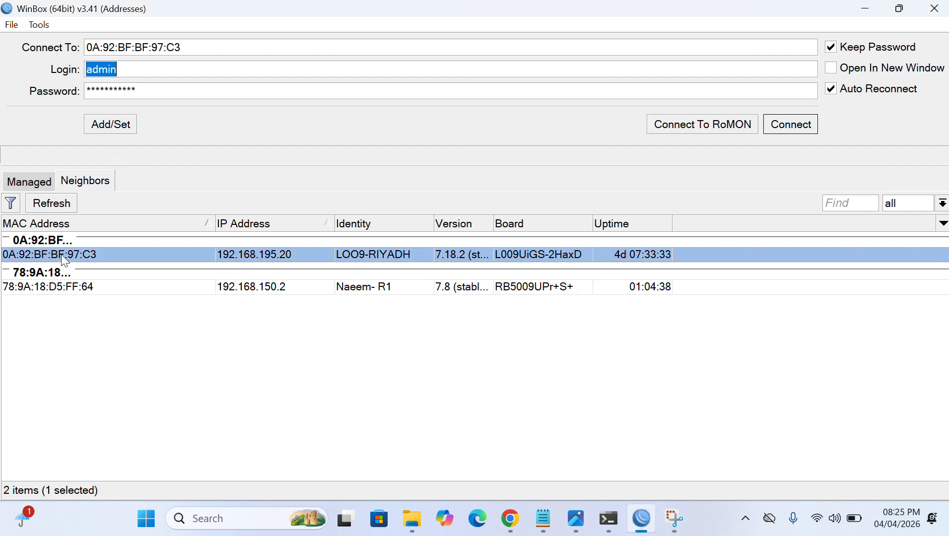
{"action": "left_click", "coordinate": [62, 288]}
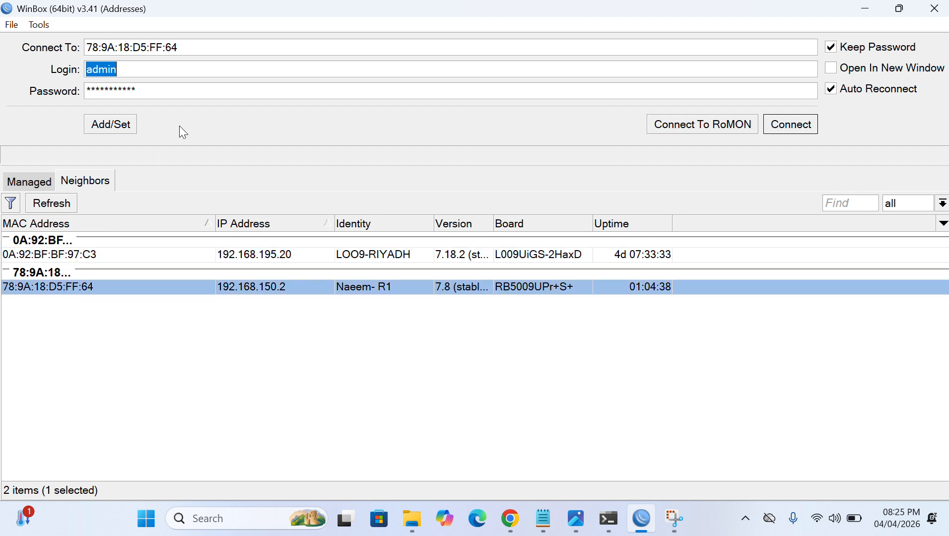
{"action": "left_click", "coordinate": [158, 95]}
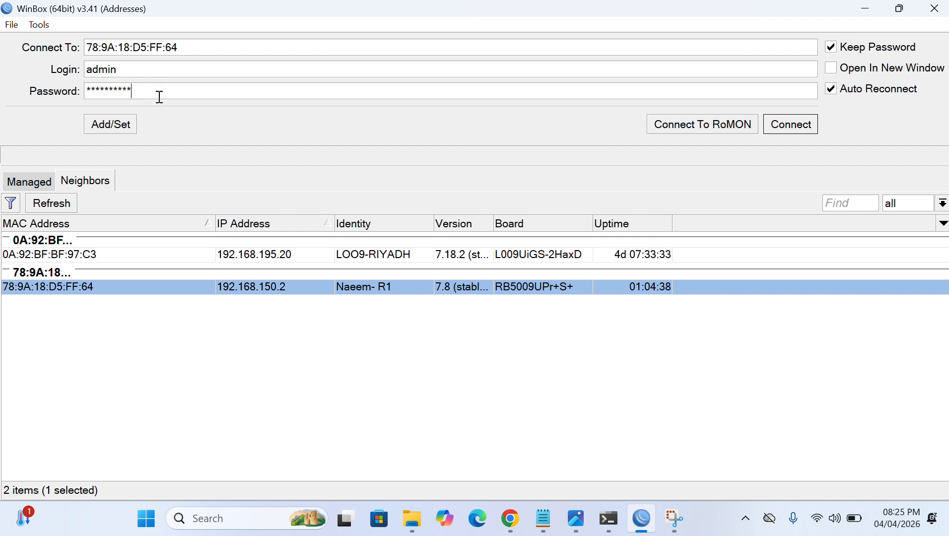
{"action": "key", "text": "BackSpace"}
{"action": "key", "text": "BackSpace"}
{"action": "key", "text": "BackSpace"}
{"action": "key", "text": "BackSpace"}
{"action": "key", "text": "BackSpace"}
{"action": "key", "text": "BackSpace"}
{"action": "key", "text": "BackSpace"}
{"action": "key", "text": "BackSpace"}
{"action": "key", "text": "BackSpace"}
{"action": "key", "text": "BackSpace"}
{"action": "left_click", "coordinate": [57, 291]}
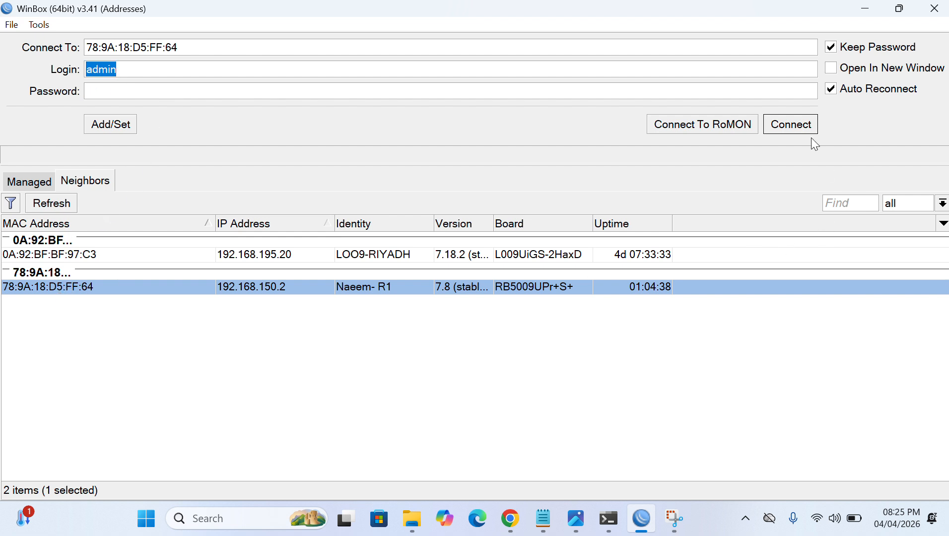
{"action": "left_click", "coordinate": [801, 123]}
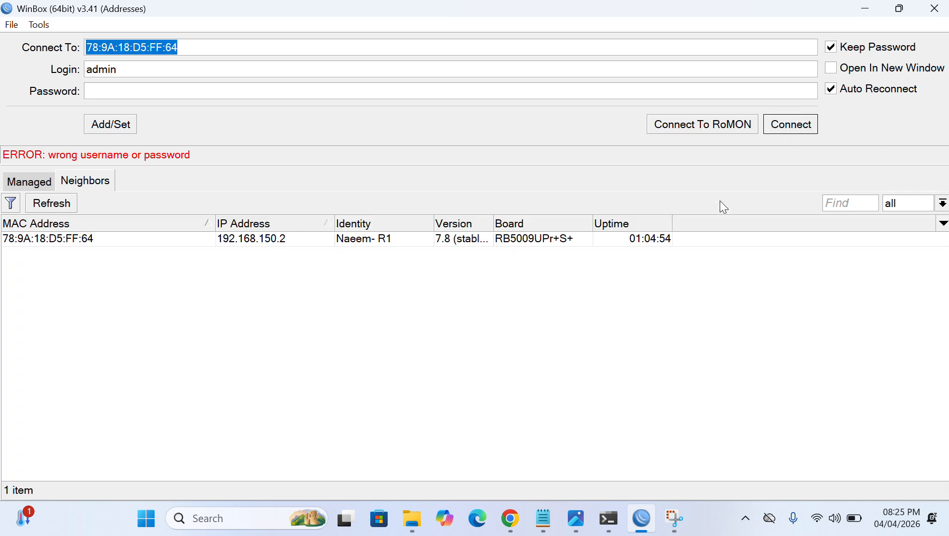
Check the photo of the device label, paste the router password, and connect to the RB5009UPr+S+ neighbor as admin
{"action": "left_click", "coordinate": [575, 523]}
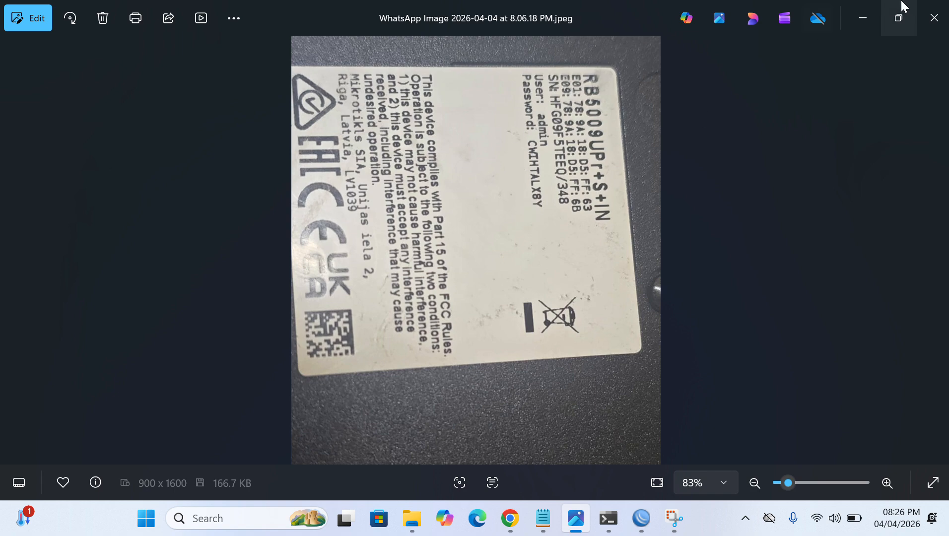
{"action": "left_click", "coordinate": [874, 18]}
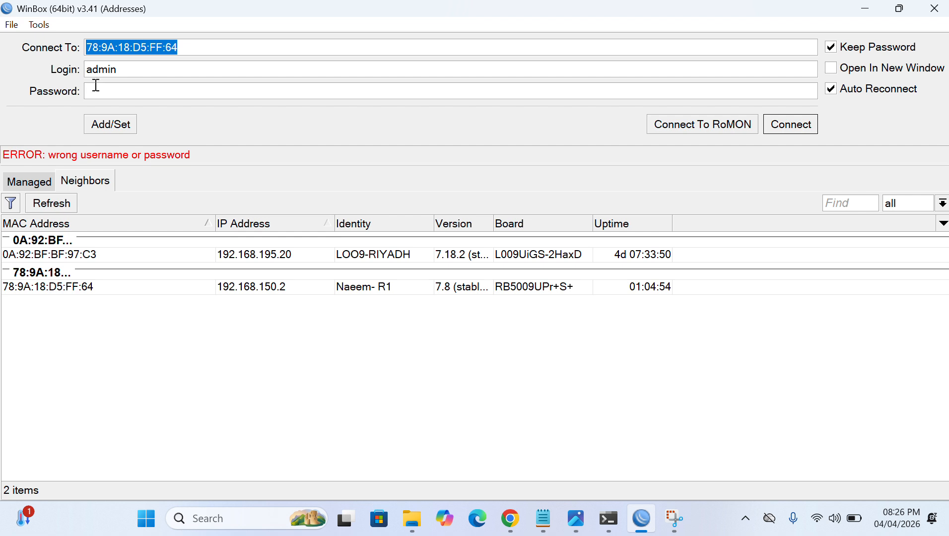
{"action": "left_click", "coordinate": [97, 90]}
{"action": "right_click", "coordinate": [98, 89]}
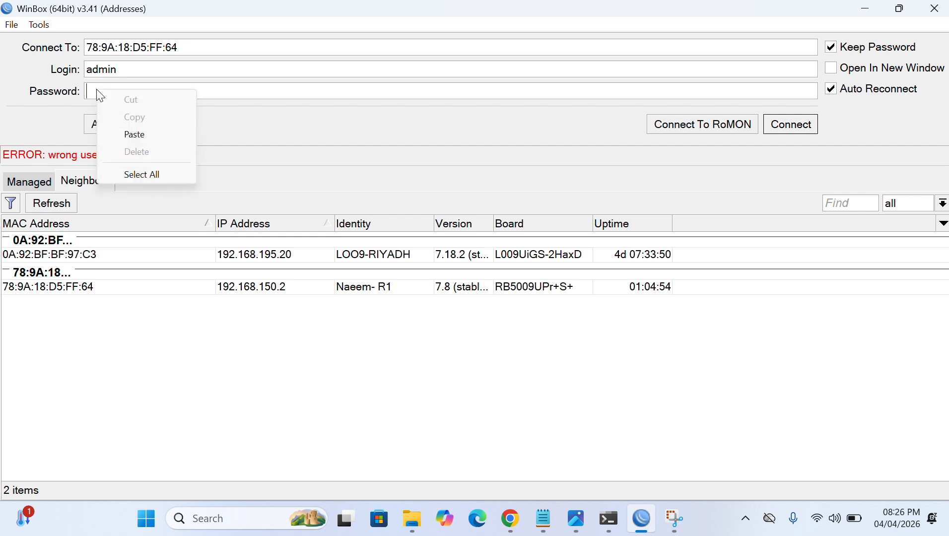
{"action": "left_click", "coordinate": [133, 134]}
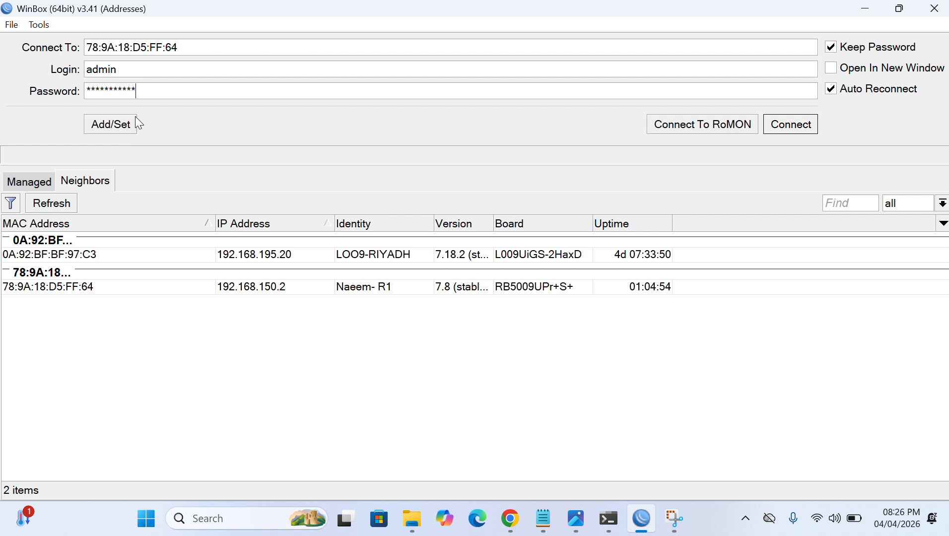
{"action": "left_click", "coordinate": [30, 288]}
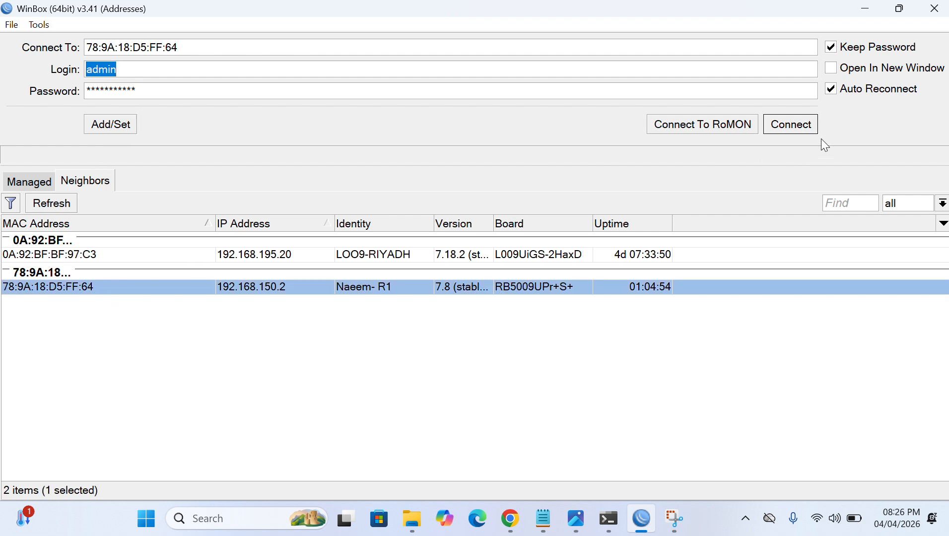
{"action": "left_click", "coordinate": [778, 124]}
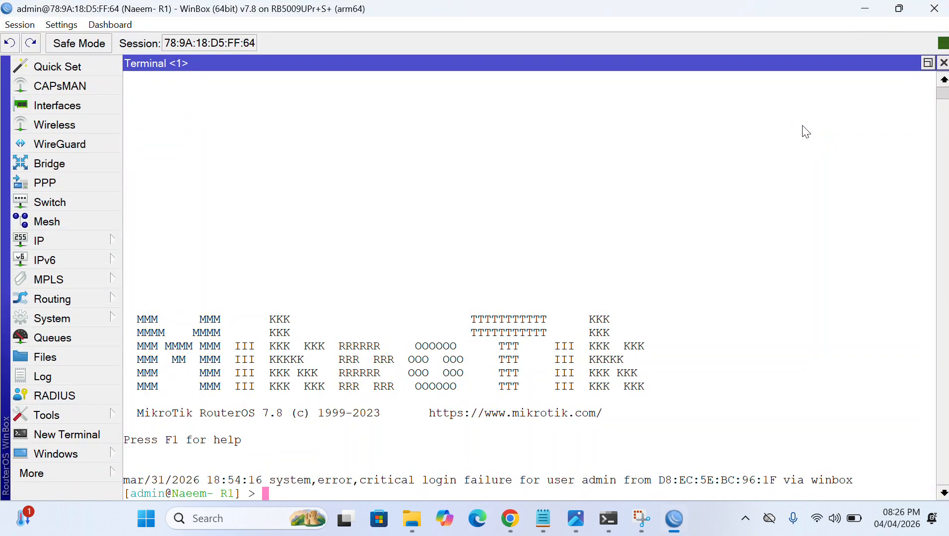
List the router's IP addresses in the terminal with "ip address/pr" and highlight the ether2-LAN address
{"action": "key", "text": "Return"}
{"action": "key", "text": "Return"}
{"action": "key", "text": "Return"}
{"action": "key", "text": "Return"}
{"action": "key", "text": "Return"}
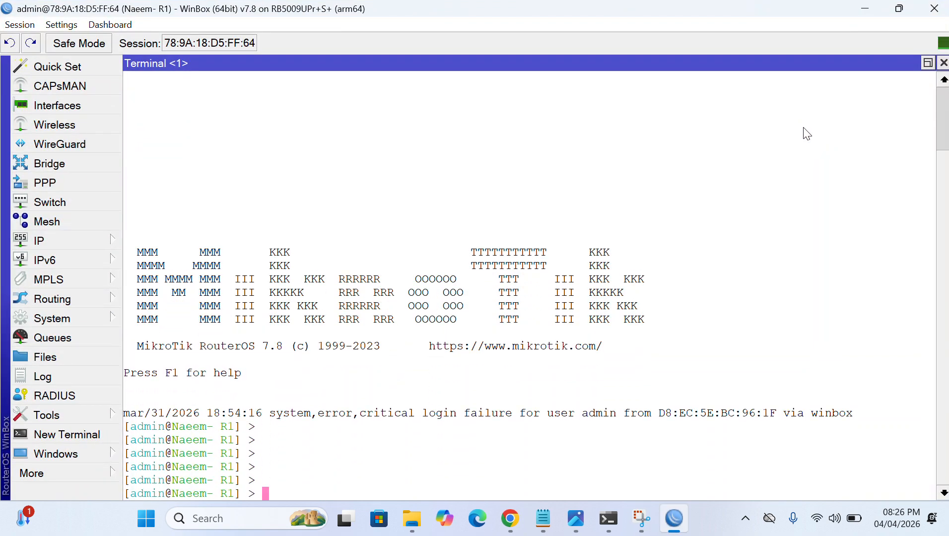
{"action": "type", "text": "ip address/pr"}
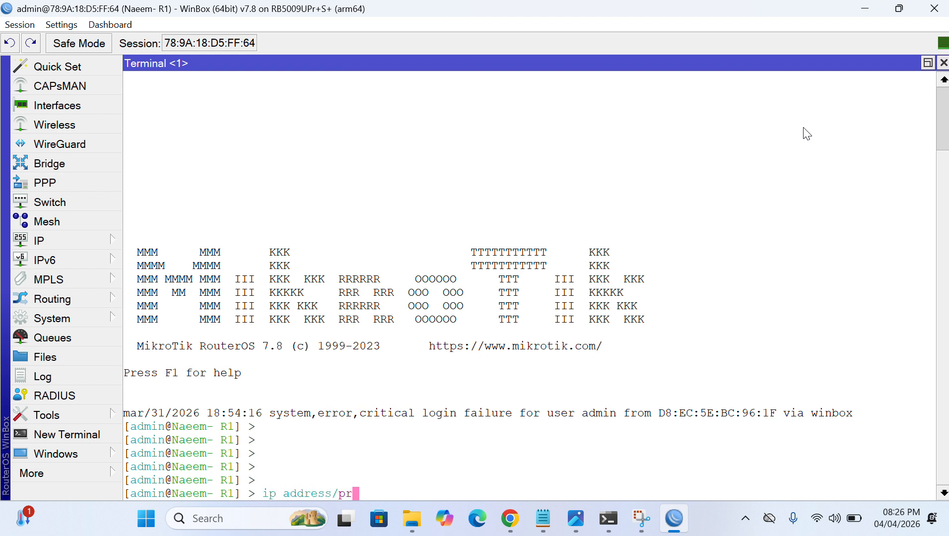
{"action": "key", "text": "Return"}
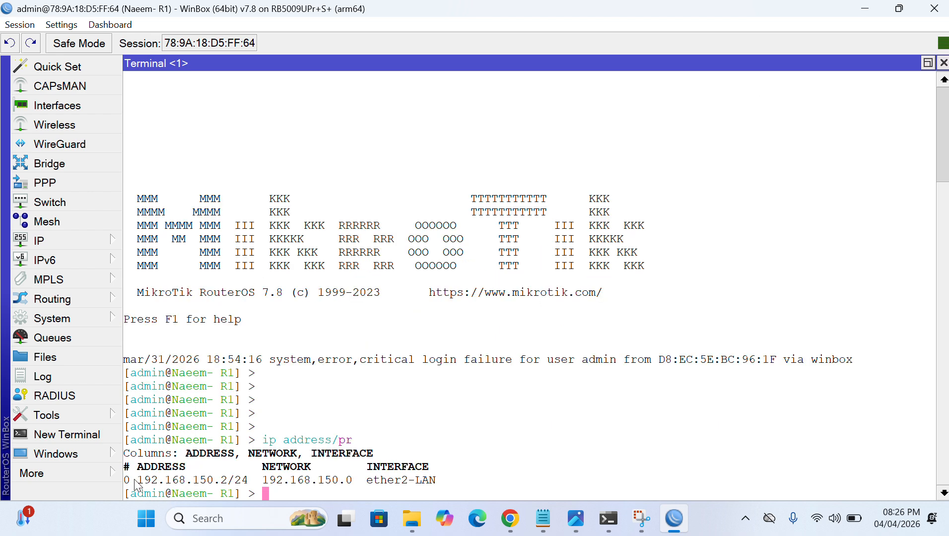
{"action": "left_click_drag", "start_coordinate": [135, 481], "coordinate": [229, 481]}
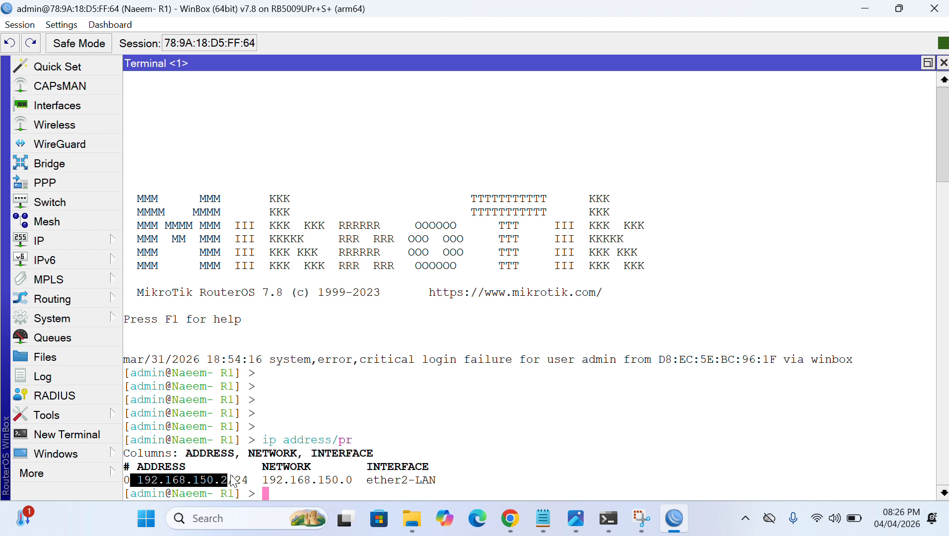
Open Windows Network Connections with ncpa.cpl and bring up the Ethernet 2 adapter's Internet Protocol Version 4 properties
{"action": "left_click", "coordinate": [230, 517]}
{"action": "type", "text": "nc"}
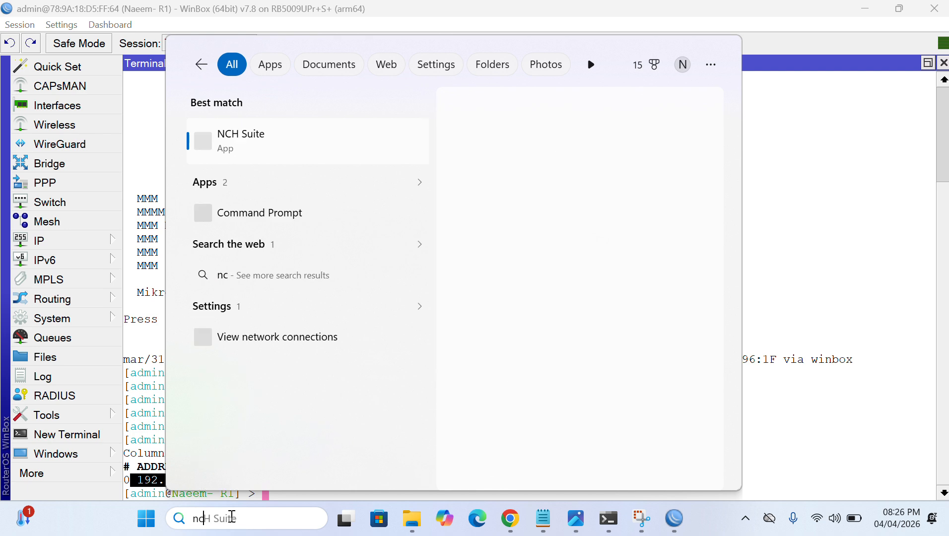
{"action": "type", "text": "pa.cpl"}
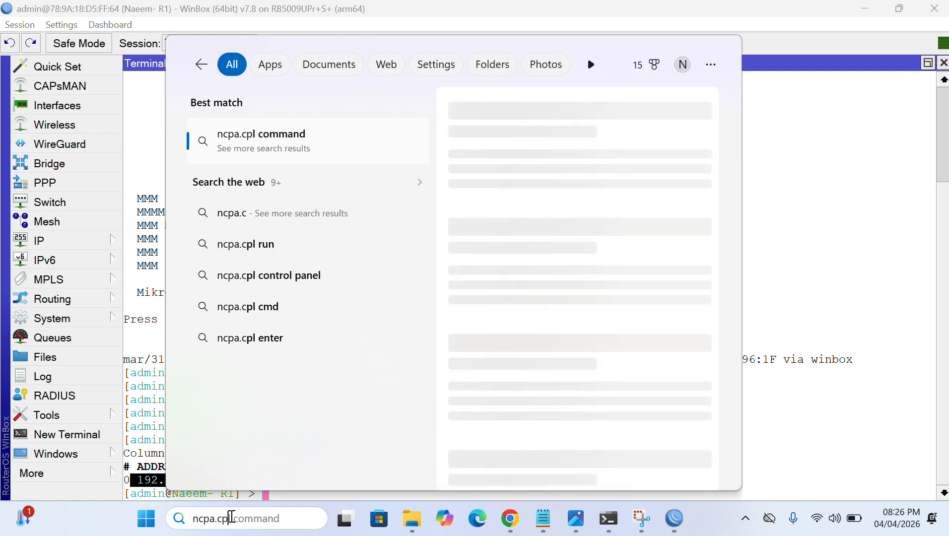
{"action": "key", "text": "Return"}
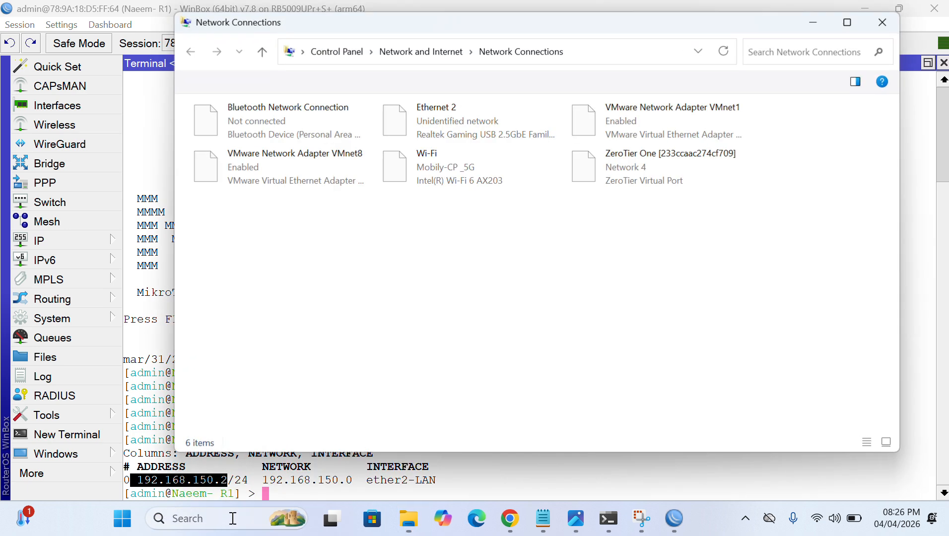
{"action": "left_click", "coordinate": [419, 121]}
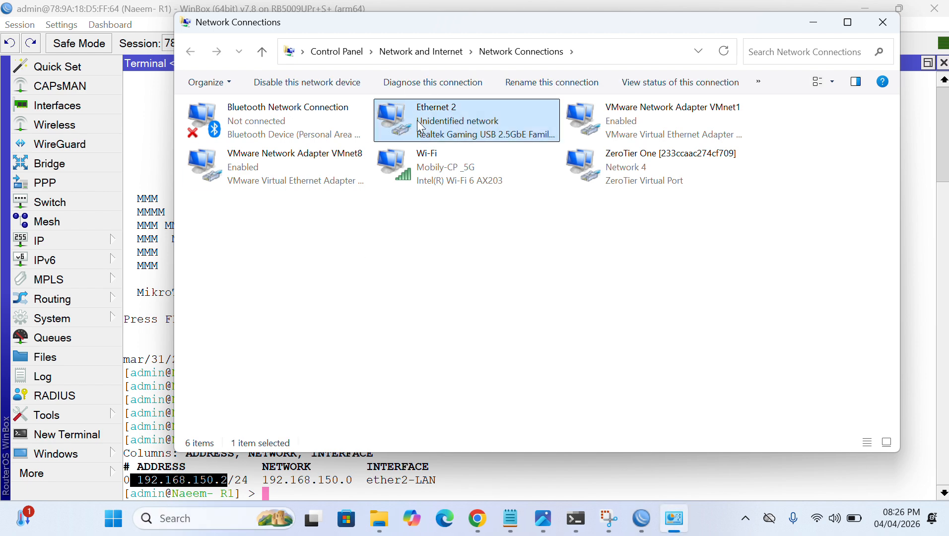
{"action": "double_click", "coordinate": [417, 130]}
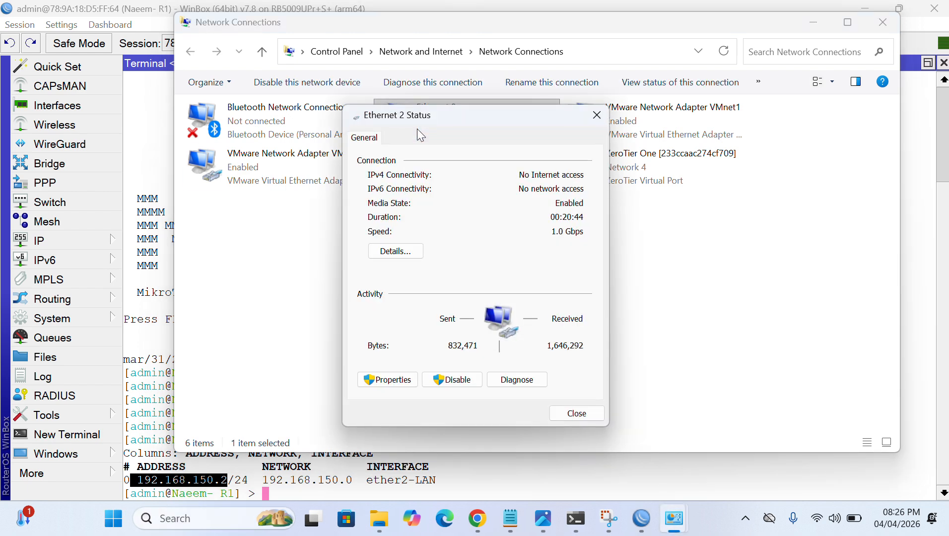
{"action": "left_click", "coordinate": [376, 381]}
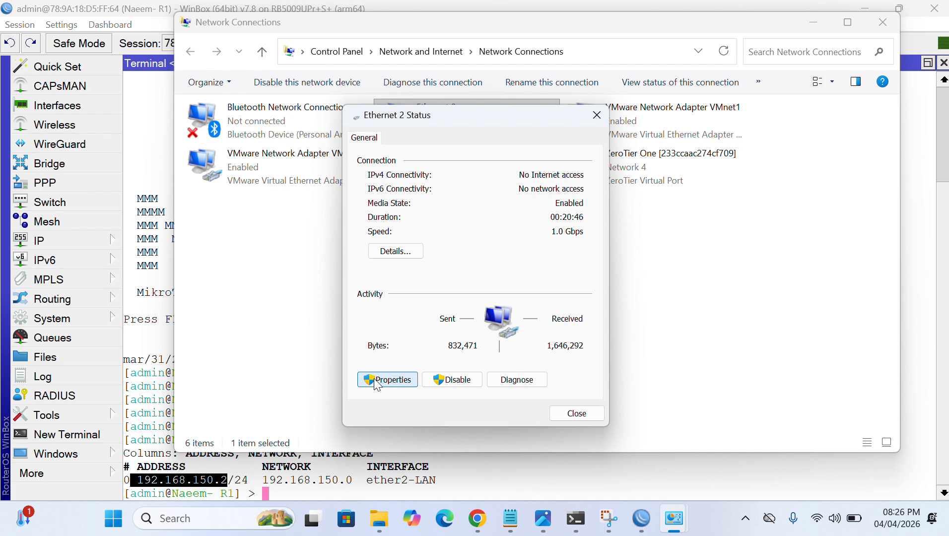
{"action": "double_click", "coordinate": [437, 311]}
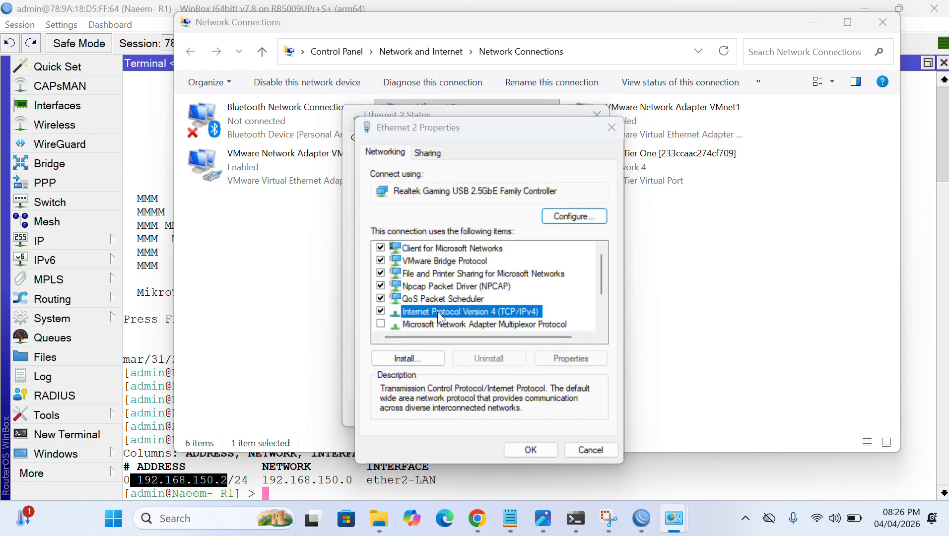
Assign Ethernet 2 the static IP address 192.168.150.3 with subnet mask 255.255.255.0, and put Network Connections away
{"action": "left_click", "coordinate": [452, 273]}
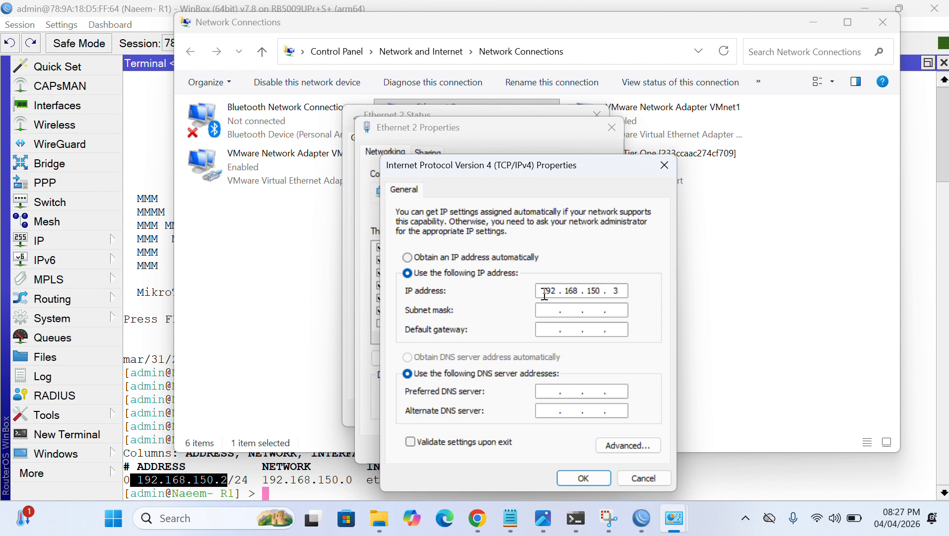
{"action": "left_click", "coordinate": [547, 314]}
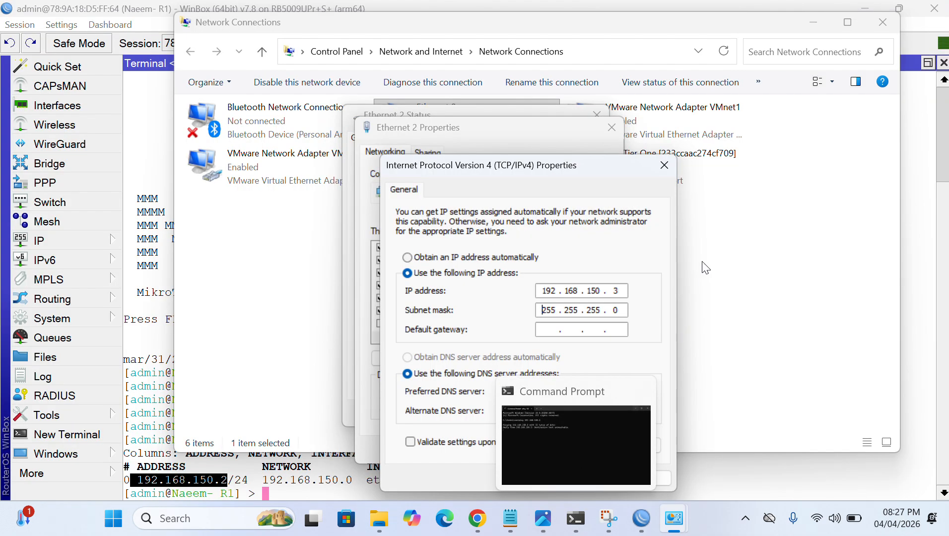
{"action": "left_click", "coordinate": [584, 478]}
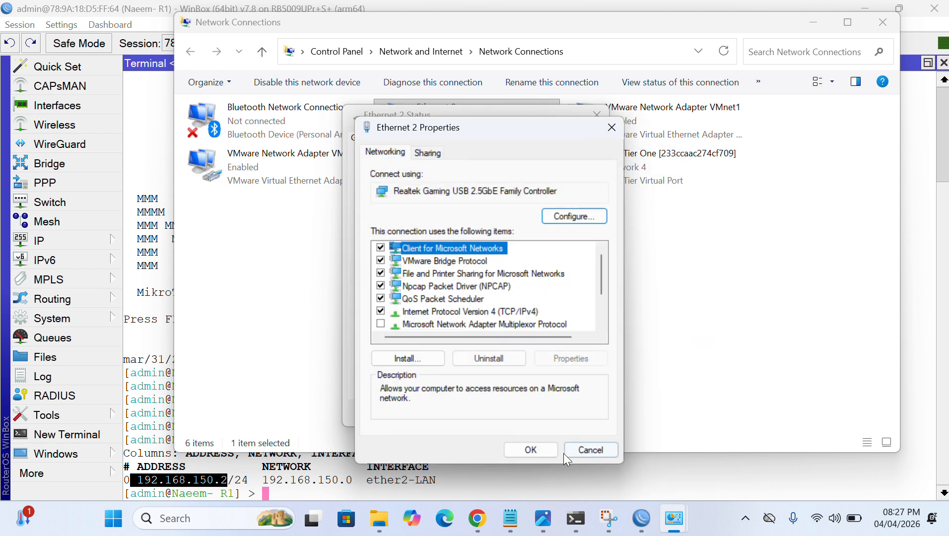
{"action": "left_click", "coordinate": [546, 443]}
{"action": "left_click", "coordinate": [566, 413]}
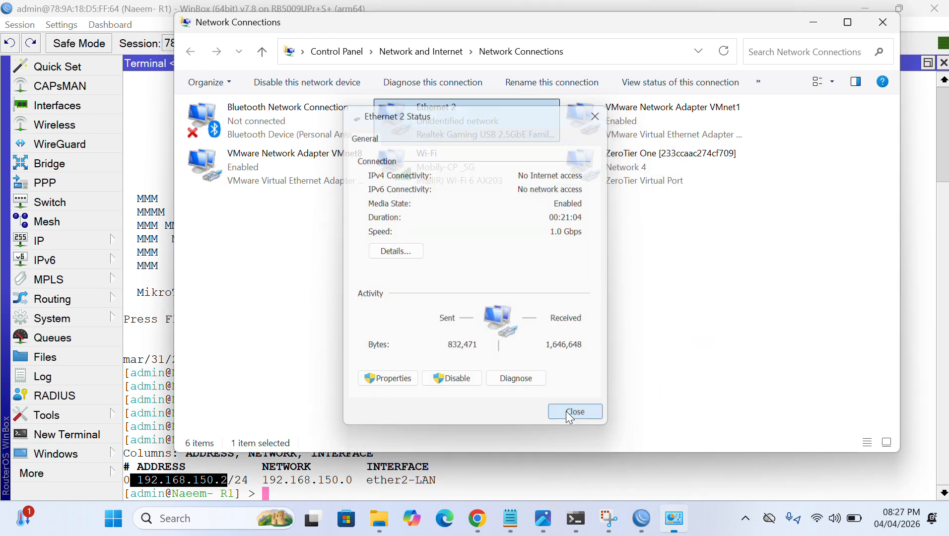
{"action": "left_click", "coordinate": [813, 24]}
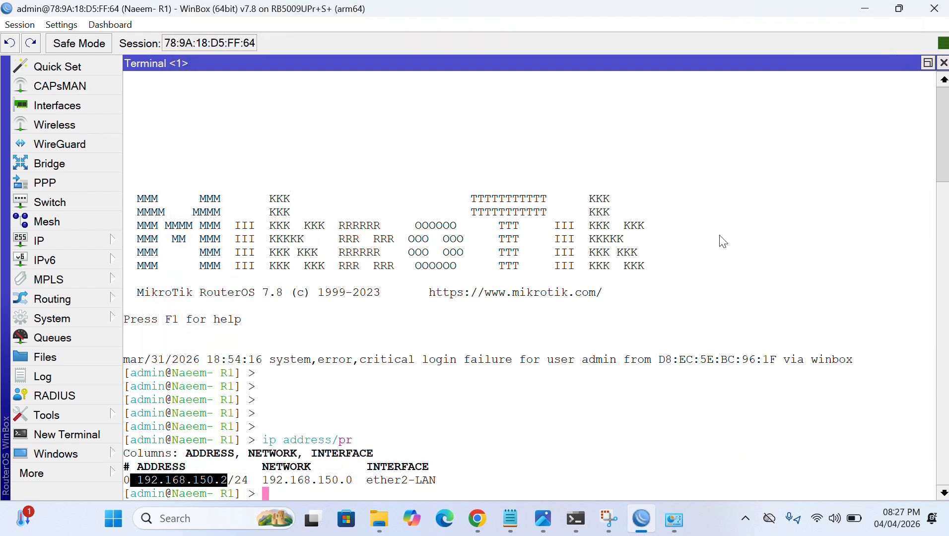
Switch to Chrome and load the router's web configuration page at 192.168.150.2, checking the address against the WinBox terminal
{"action": "left_click", "coordinate": [480, 521]}
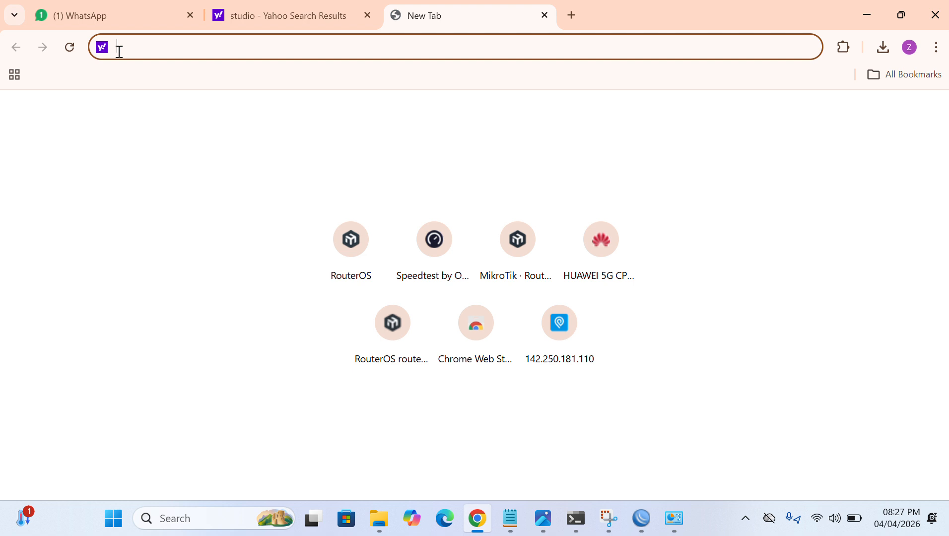
{"action": "type", "text": "192.16"}
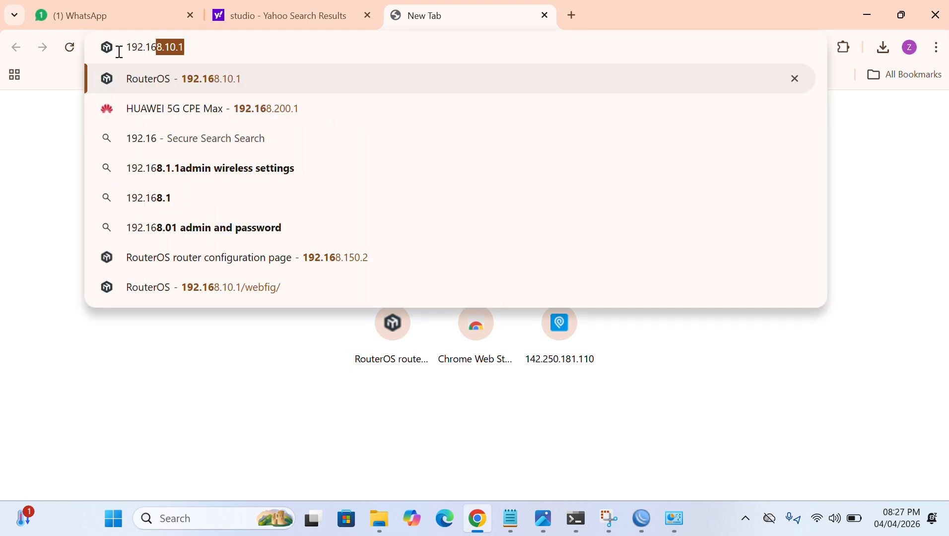
{"action": "type", "text": "8.15"}
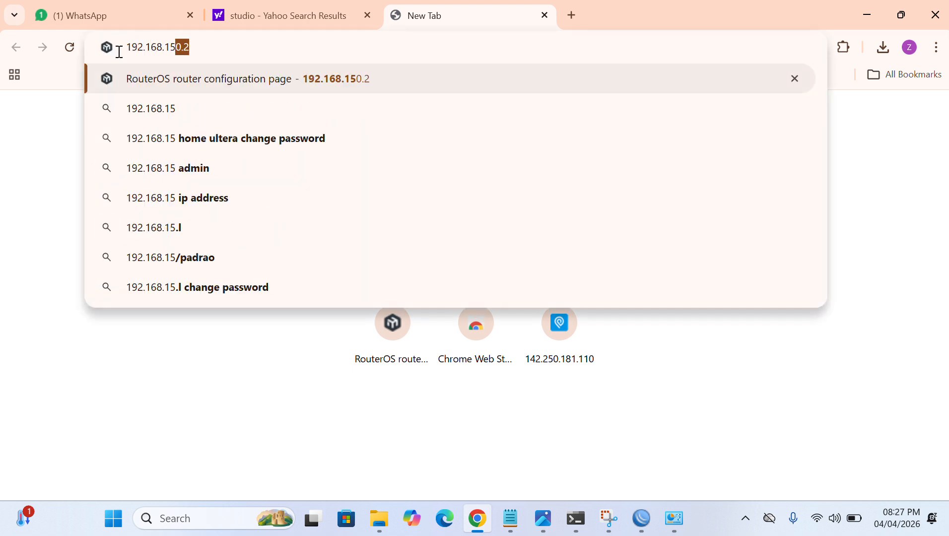
{"action": "type", "text": "0.2"}
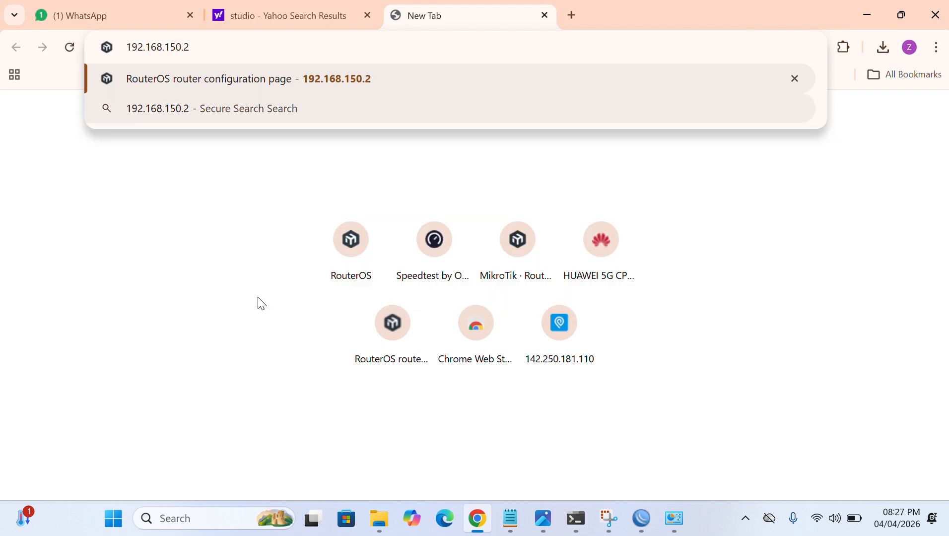
{"action": "left_click", "coordinate": [635, 529]}
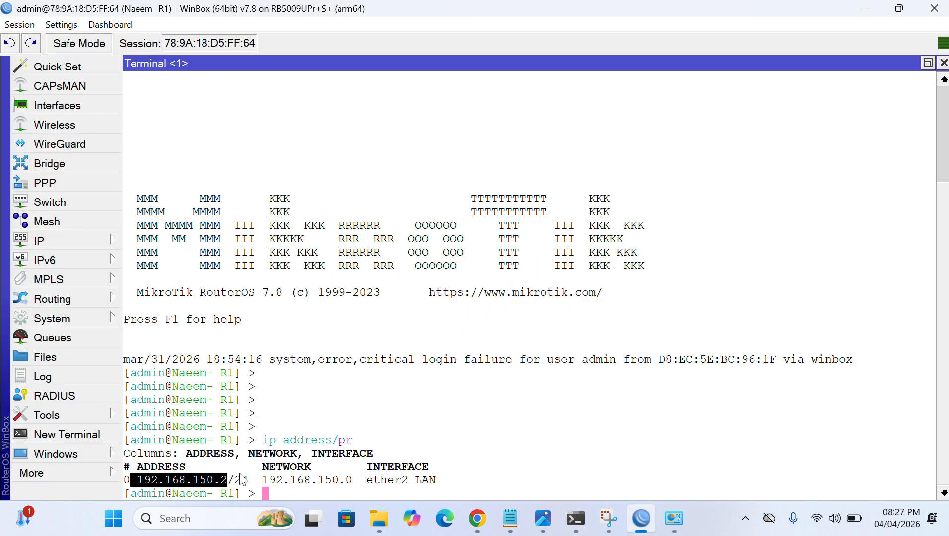
{"action": "left_click", "coordinate": [868, 10]}
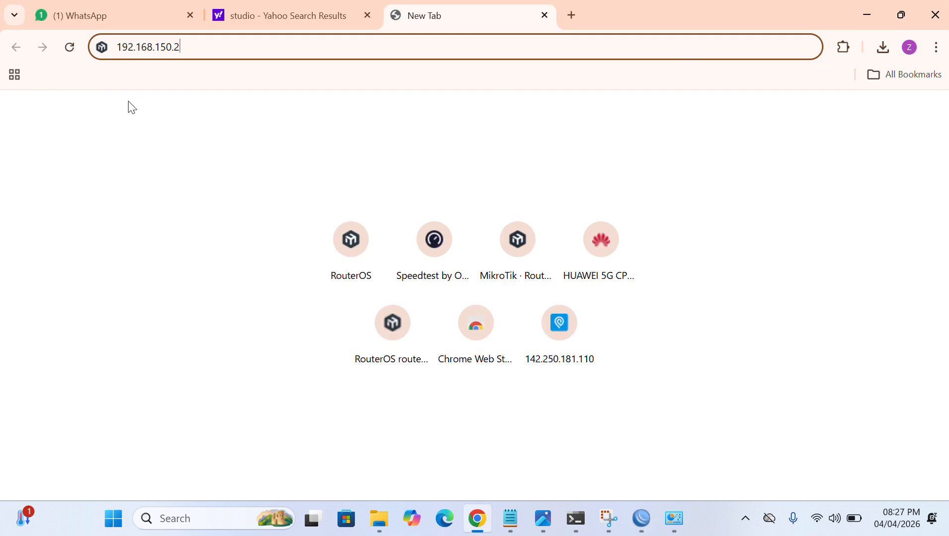
{"action": "key", "text": "Return"}
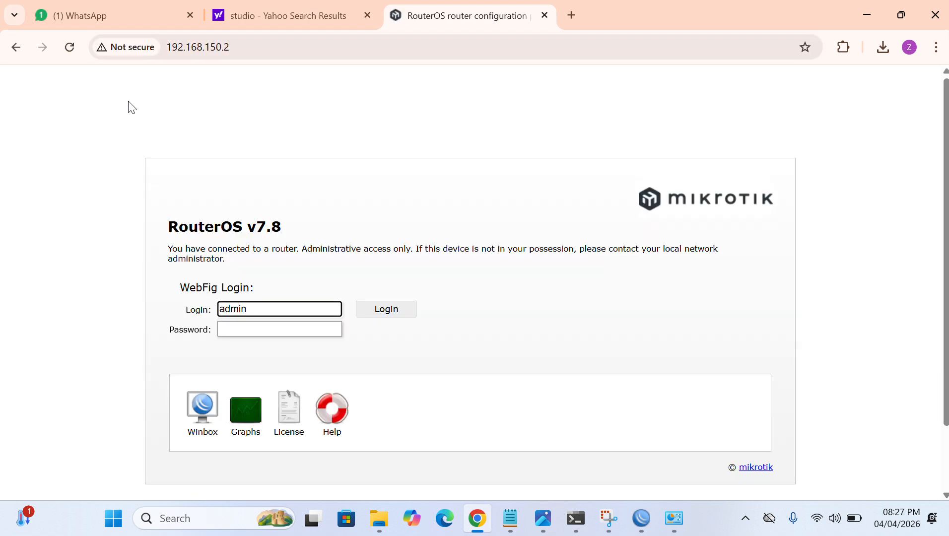
Log in to WebFig as admin with the router password and decline saving the password in the browser
{"action": "left_click", "coordinate": [238, 327]}
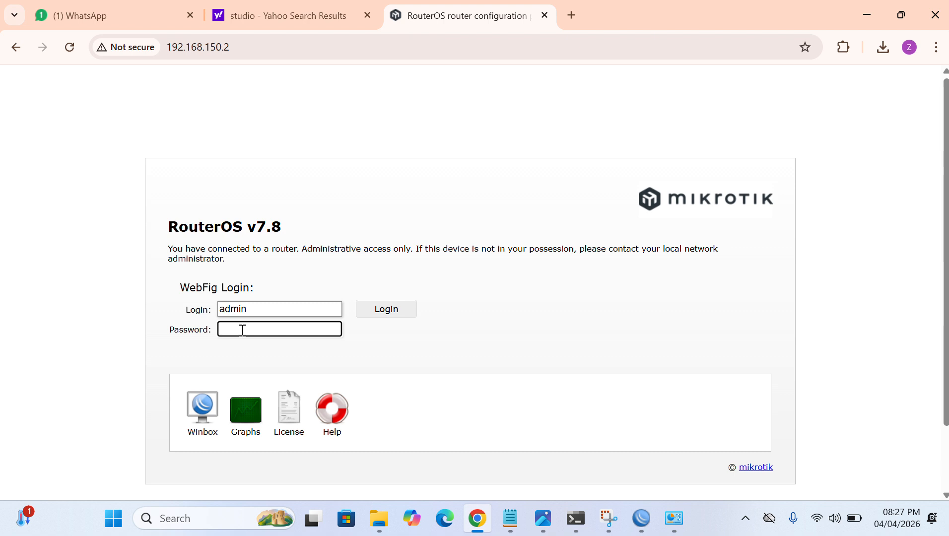
{"action": "right_click", "coordinate": [243, 330]}
{"action": "left_click", "coordinate": [282, 337]}
{"action": "left_click", "coordinate": [390, 313]}
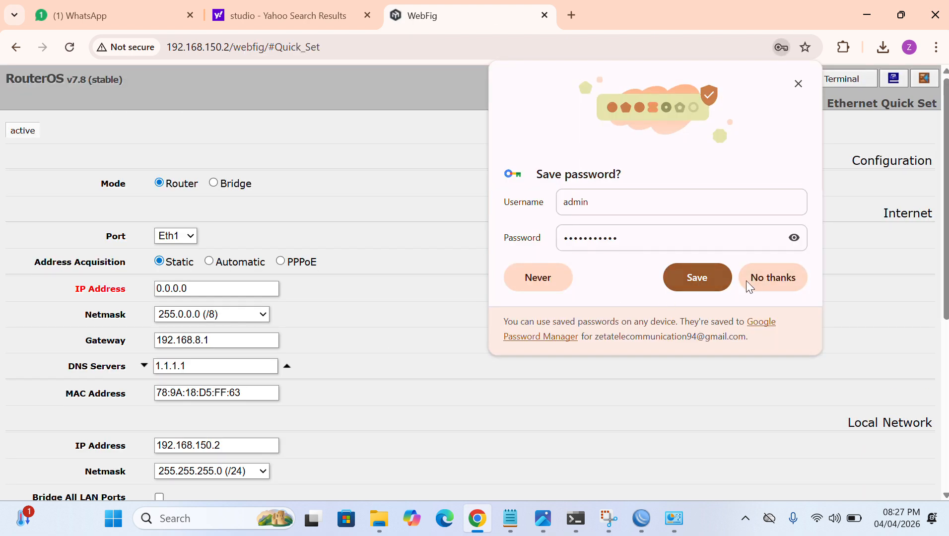
{"action": "left_click", "coordinate": [764, 282]}
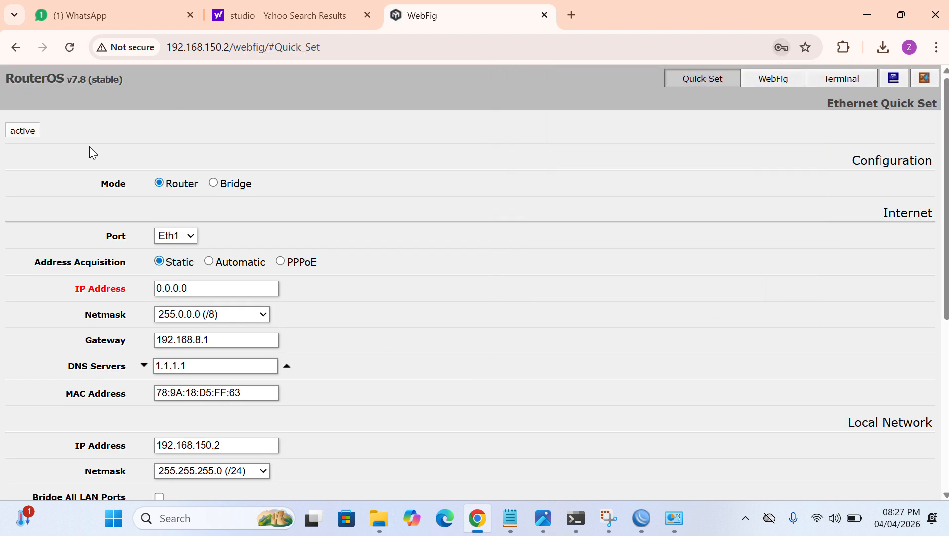
Open the router's terminal in WebFig and enter a run of blank lines to check that it responds
{"action": "left_click", "coordinate": [851, 80]}
{"action": "key", "text": "Return"}
{"action": "key", "text": "Return"}
{"action": "key", "text": "Return"}
{"action": "key", "text": "Return"}
{"action": "key", "text": "Return"}
{"action": "key", "text": "Return"}
{"action": "key", "text": "Return"}
{"action": "key", "text": "Return"}
{"action": "key", "text": "Return"}
{"action": "key", "text": "Return"}
{"action": "key", "text": "Return"}
{"action": "key", "text": "Return"}
{"action": "key", "text": "Return"}
{"action": "key", "text": "Return"}
{"action": "key", "text": "Return"}
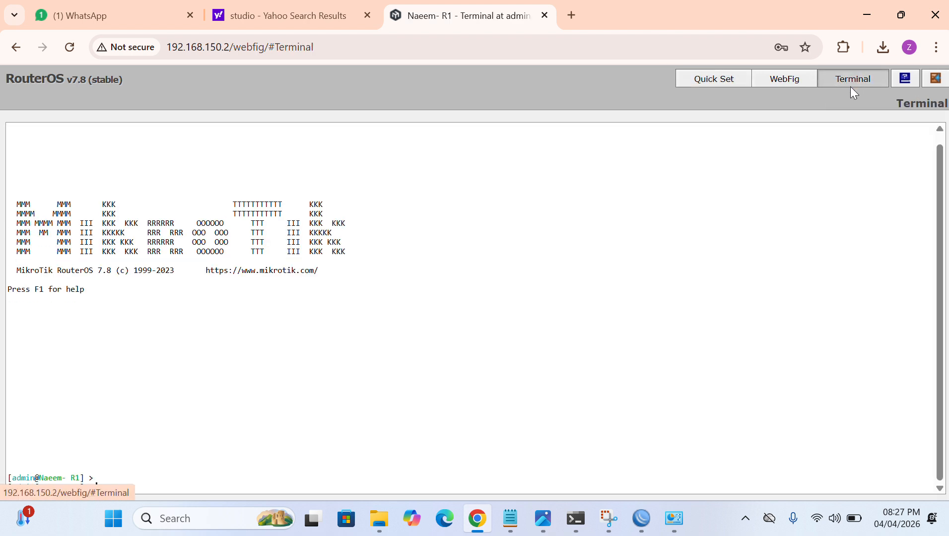
{"action": "key", "text": "Return"}
{"action": "key", "text": "Return"}
{"action": "key", "text": "Return"}
{"action": "key", "text": "Return"}
{"action": "key", "text": "Return"}
{"action": "key", "text": "Return"}
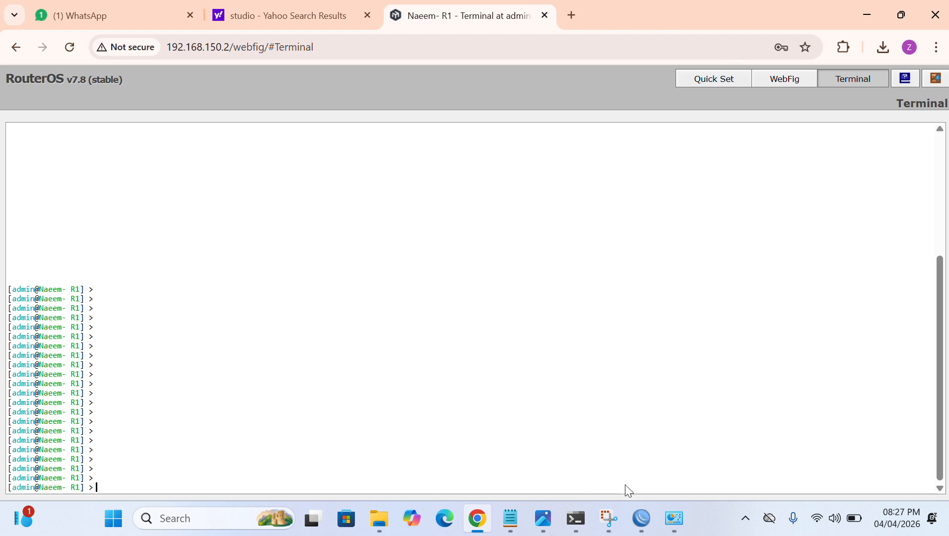
Switch to WinBox, disable the www service in the IP service list, and reload the WebFig page in Chrome to test access
{"action": "left_click", "coordinate": [641, 518]}
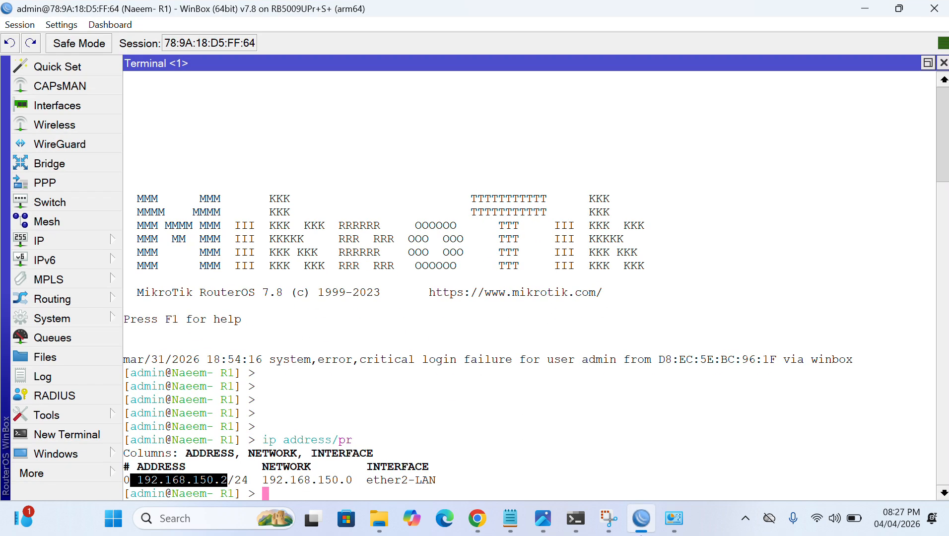
{"action": "left_click", "coordinate": [49, 246]}
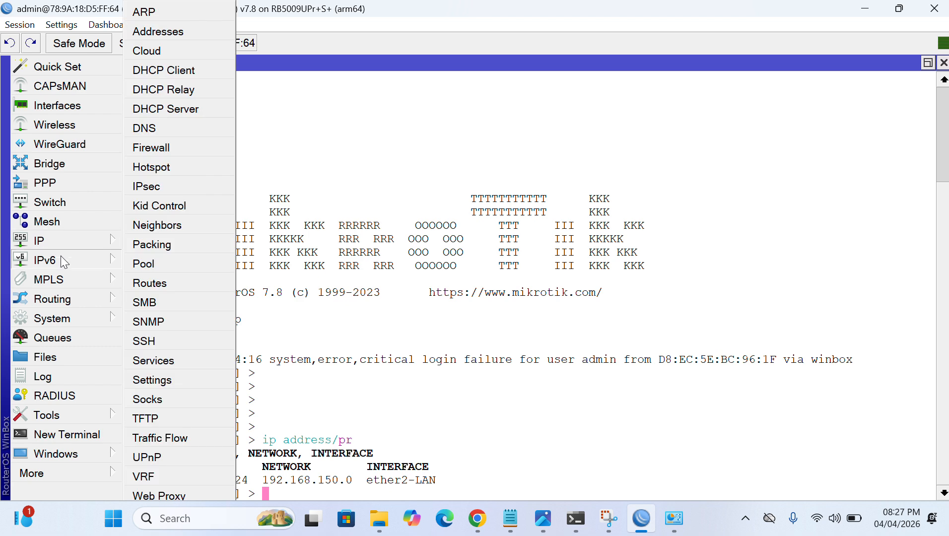
{"action": "left_click", "coordinate": [141, 363]}
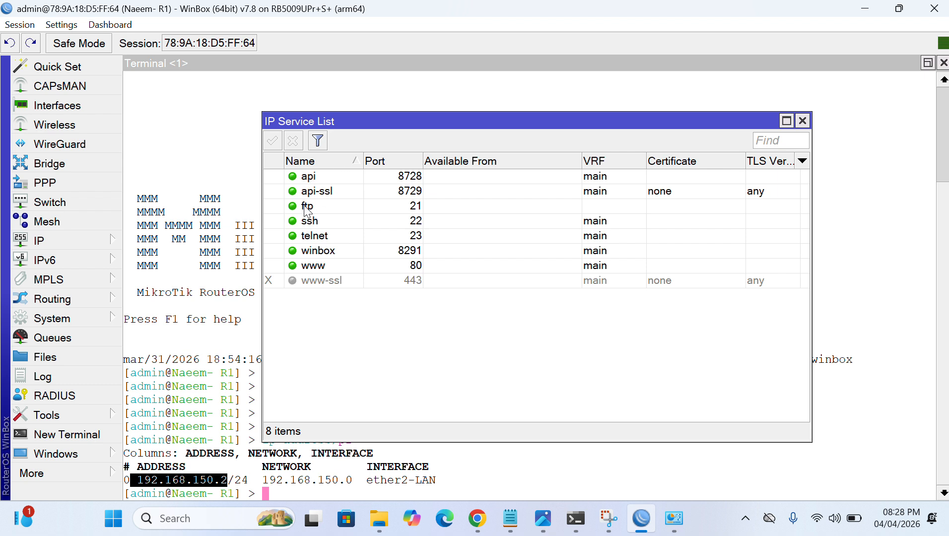
{"action": "left_click", "coordinate": [315, 266]}
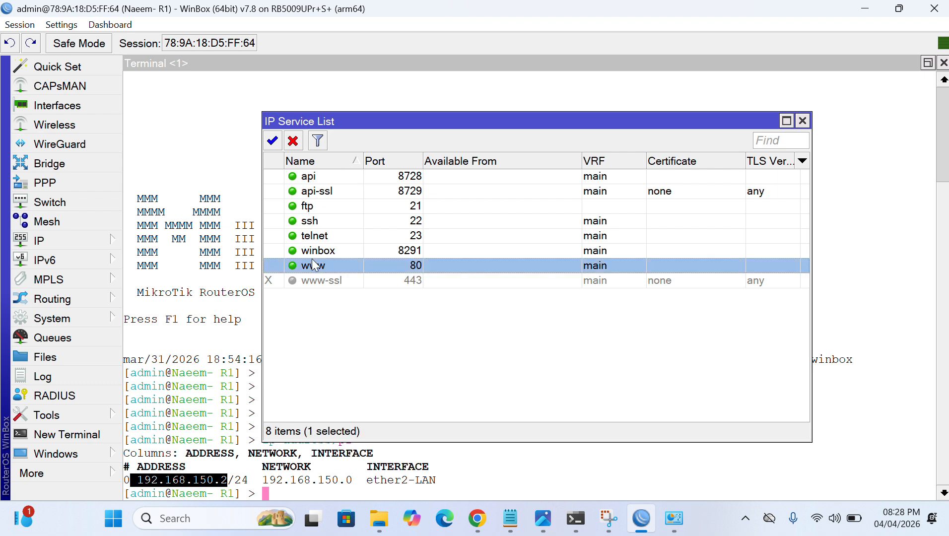
{"action": "left_click", "coordinate": [293, 141]}
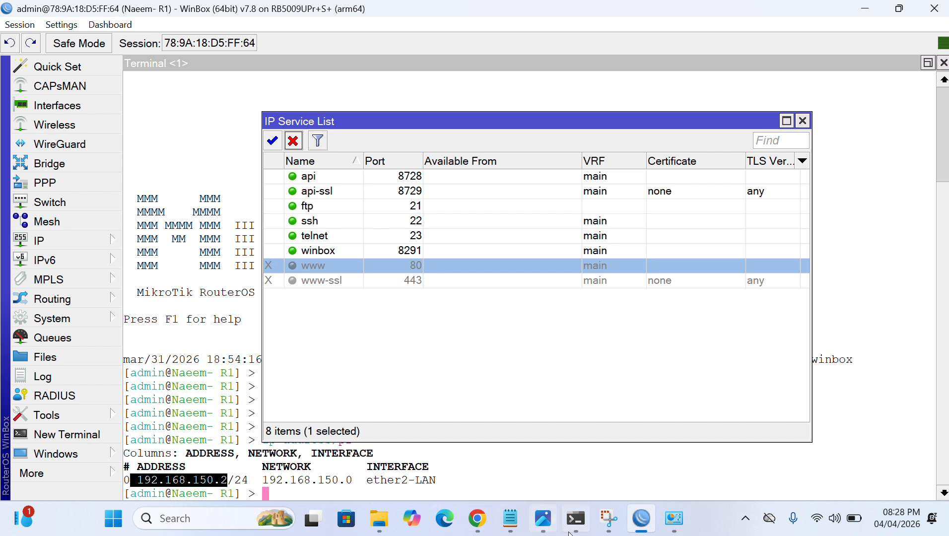
{"action": "left_click", "coordinate": [477, 519]}
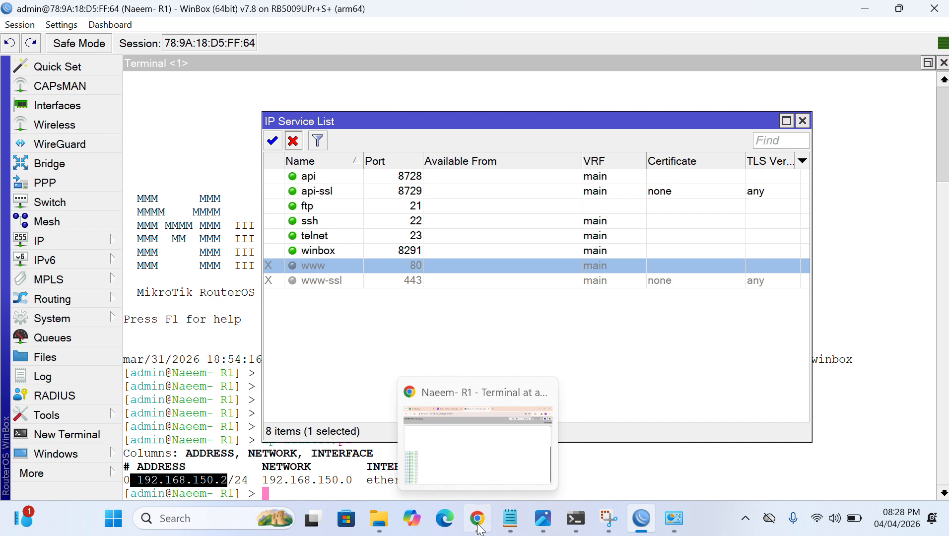
{"action": "left_click", "coordinate": [66, 55]}
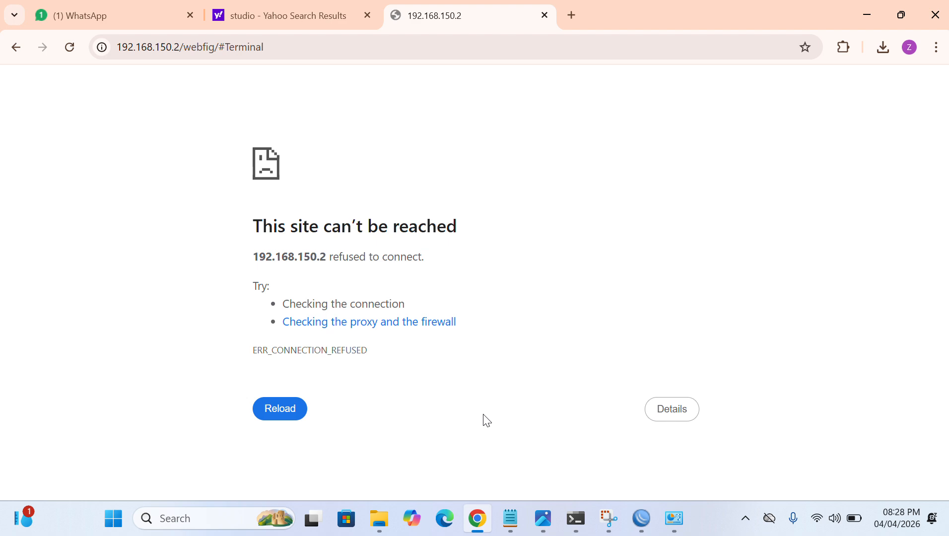
Switch to WinBox, re-enable the www service, and reload the WebFig page in Chrome to test access again
{"action": "left_click", "coordinate": [641, 518]}
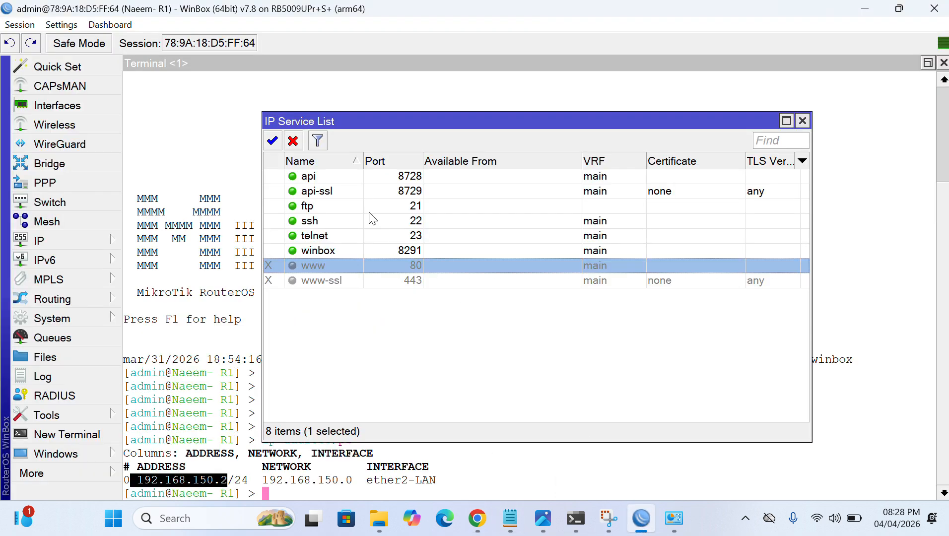
{"action": "left_click", "coordinate": [276, 140]}
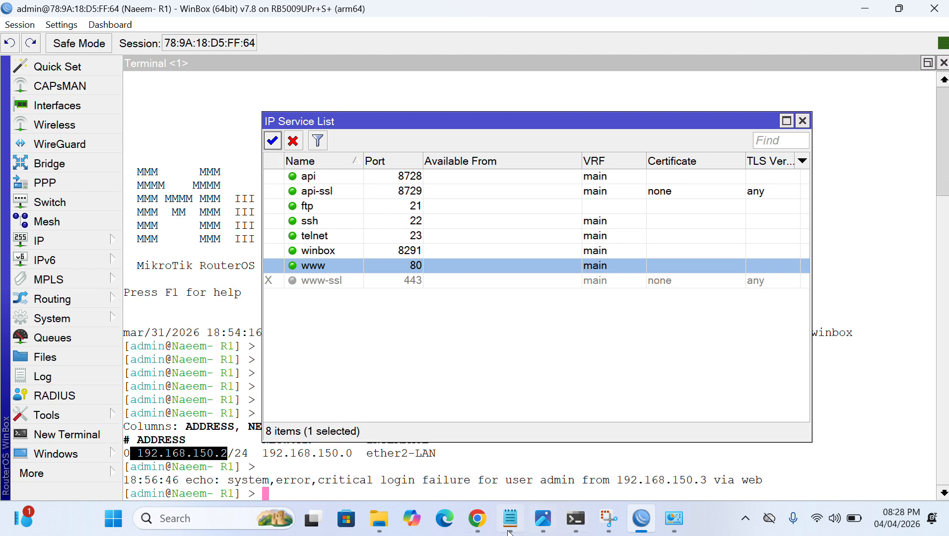
{"action": "left_click", "coordinate": [478, 519]}
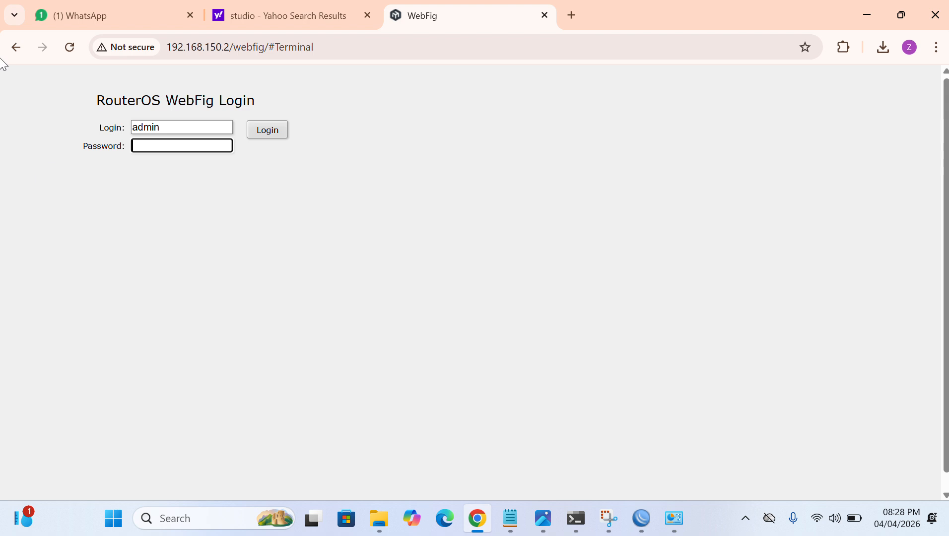
{"action": "left_click", "coordinate": [73, 46]}
{"action": "left_click", "coordinate": [73, 47]}
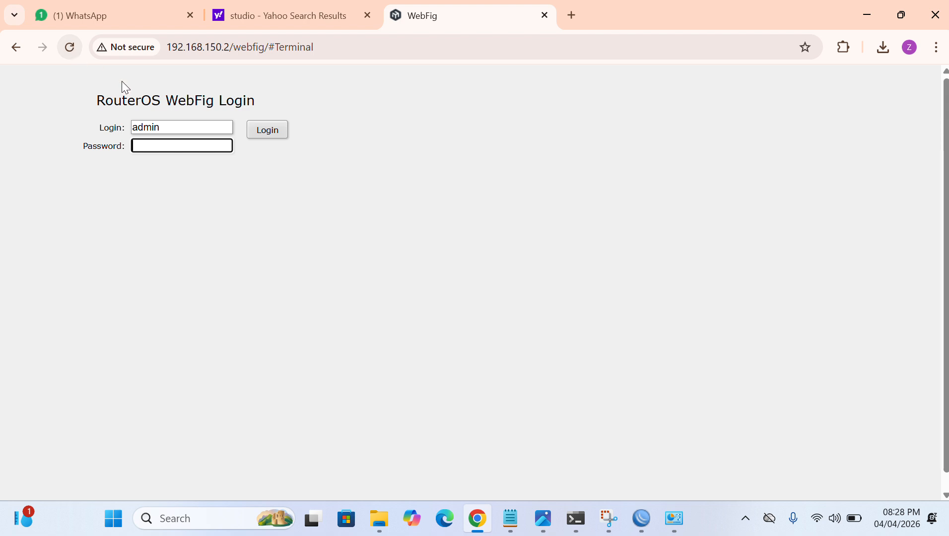